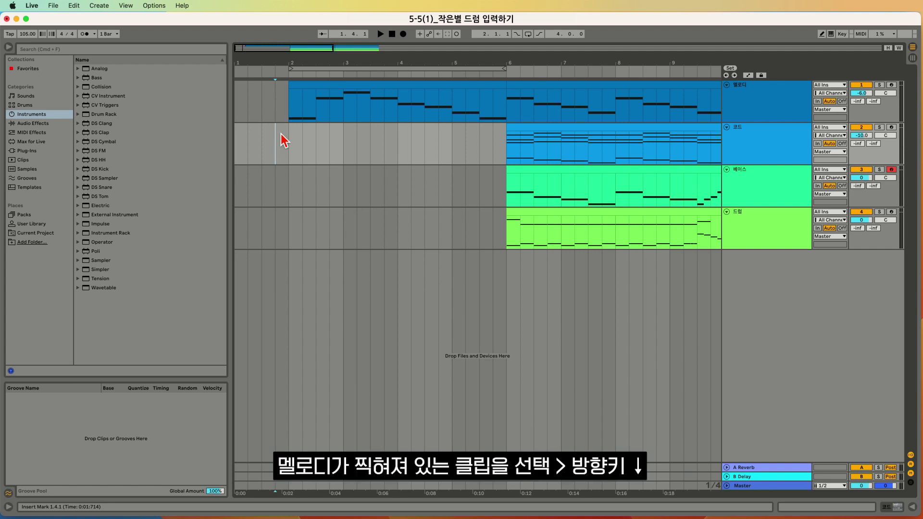
# - Insert an empty four-bar MIDI clip on the 드럼 track, spanning the same time range as the first melody clip (2.1.1 to 6.1.1)
pyautogui.click(351, 85)
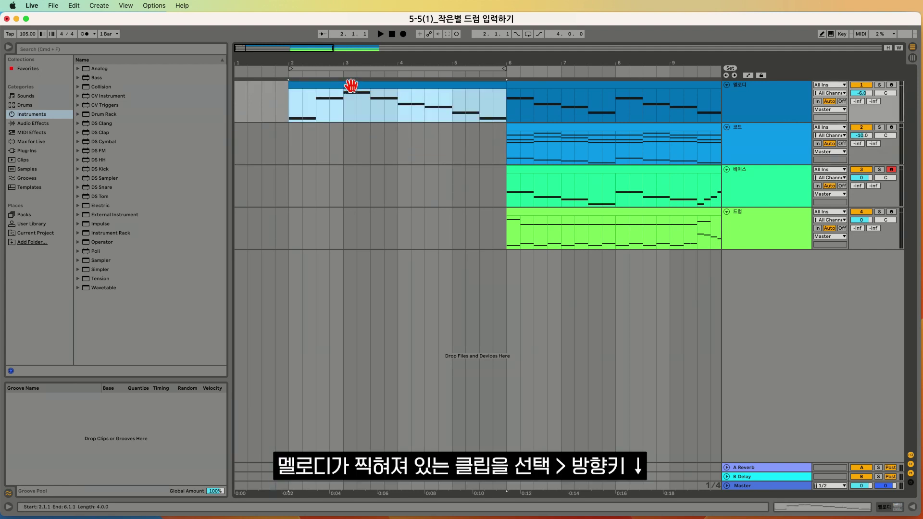
pyautogui.press('Down')
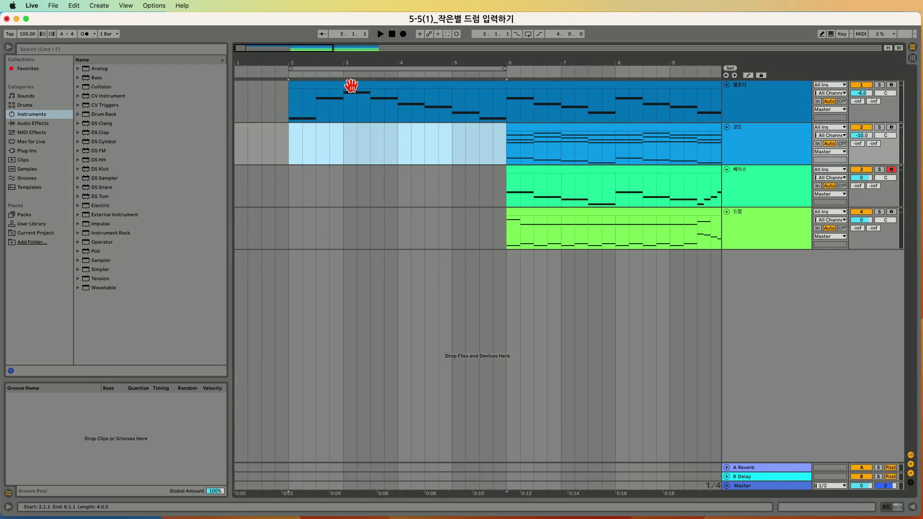
pyautogui.press('Down')
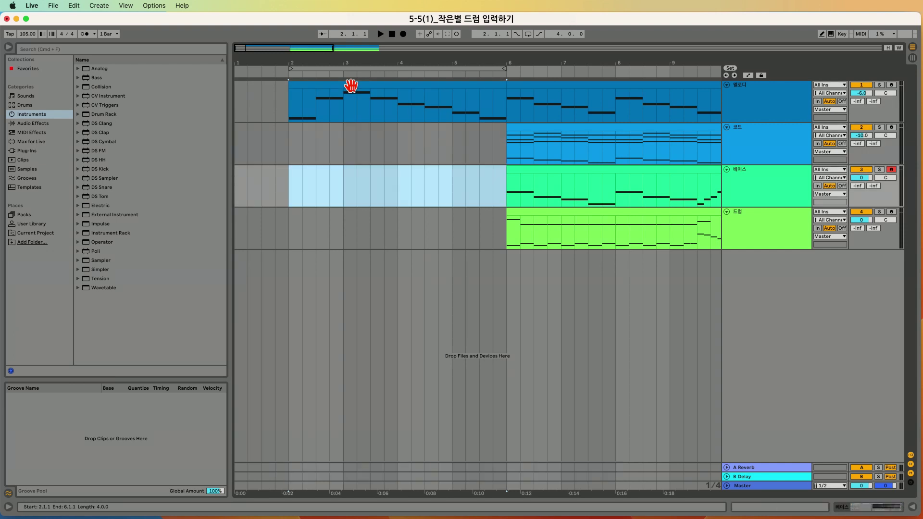
pyautogui.press('Down')
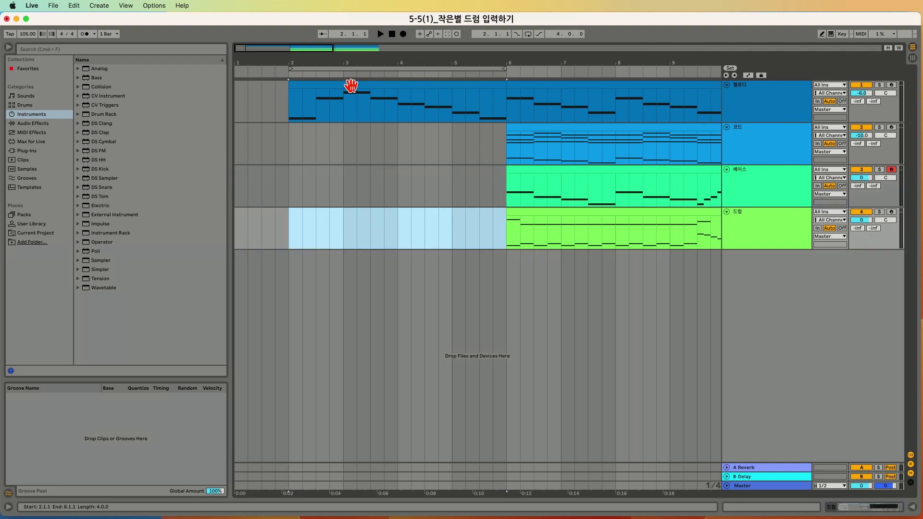
pyautogui.rightClick(429, 224)
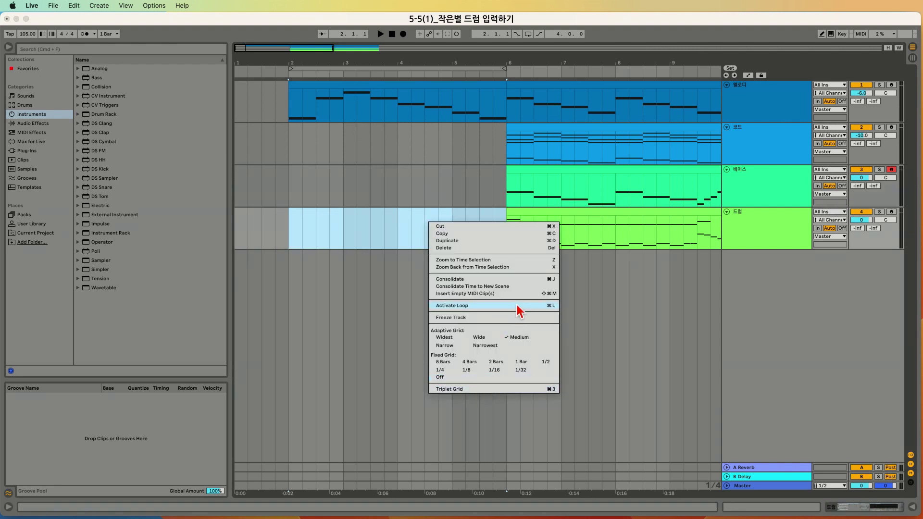
pyautogui.click(490, 294)
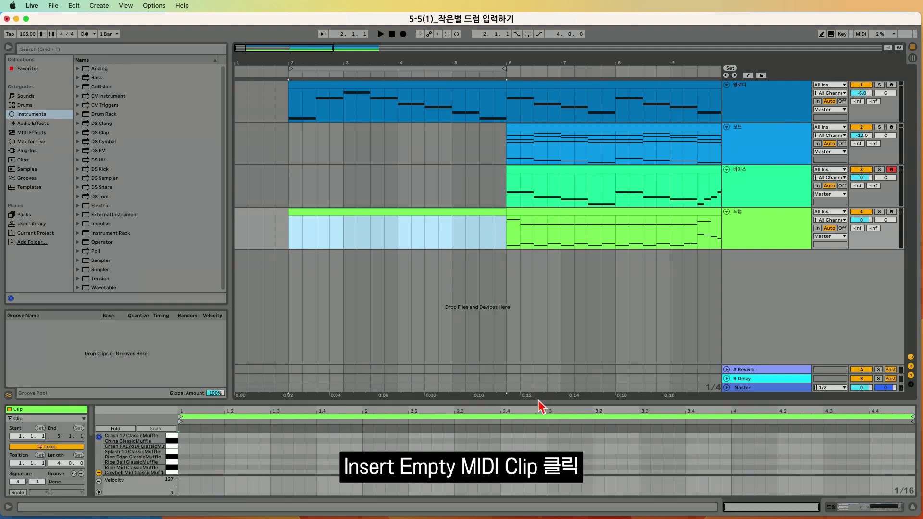
# - Enlarge the clip's note editor and set its fixed grid to 1/4
pyautogui.moveTo(538, 401); pyautogui.dragTo(542, 292)
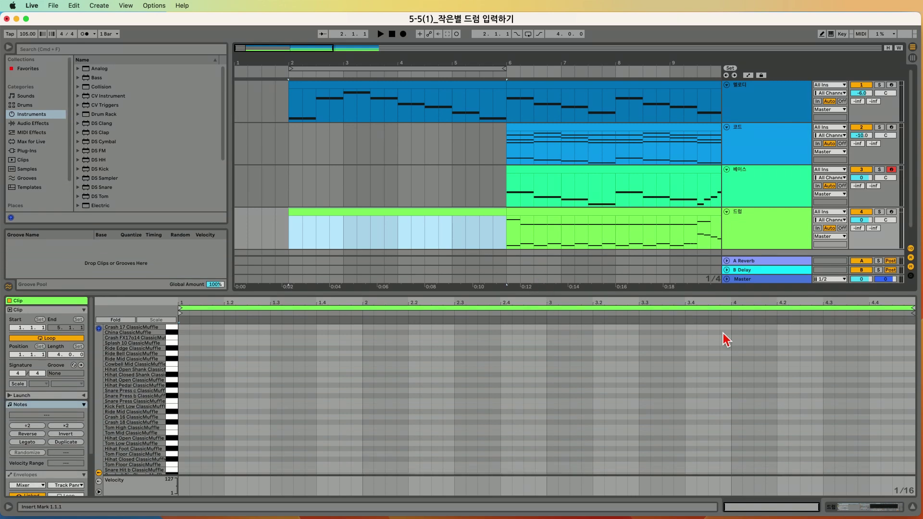
pyautogui.scroll(-3, 762, 344)
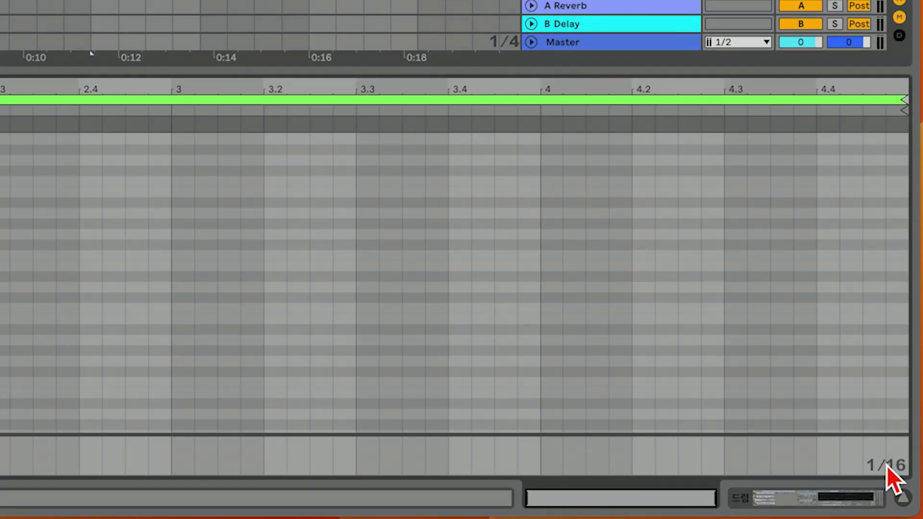
pyautogui.rightClick(887, 466)
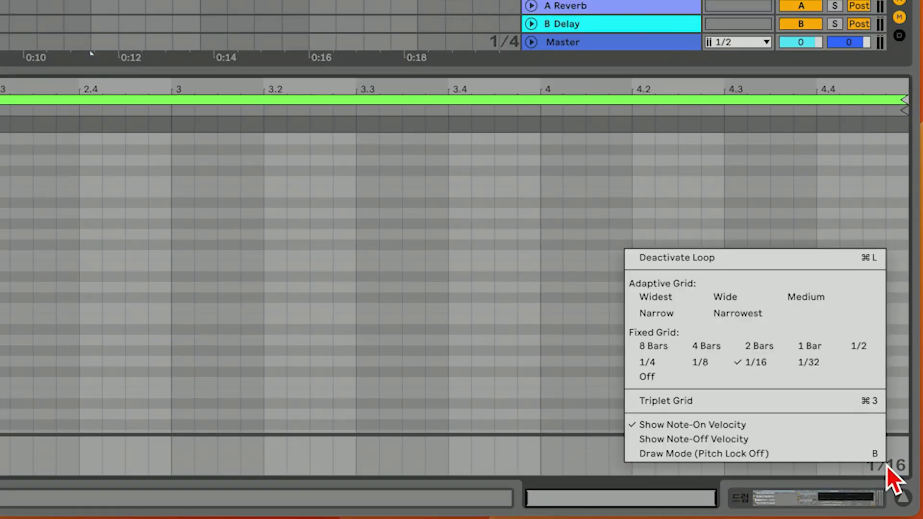
pyautogui.click(651, 362)
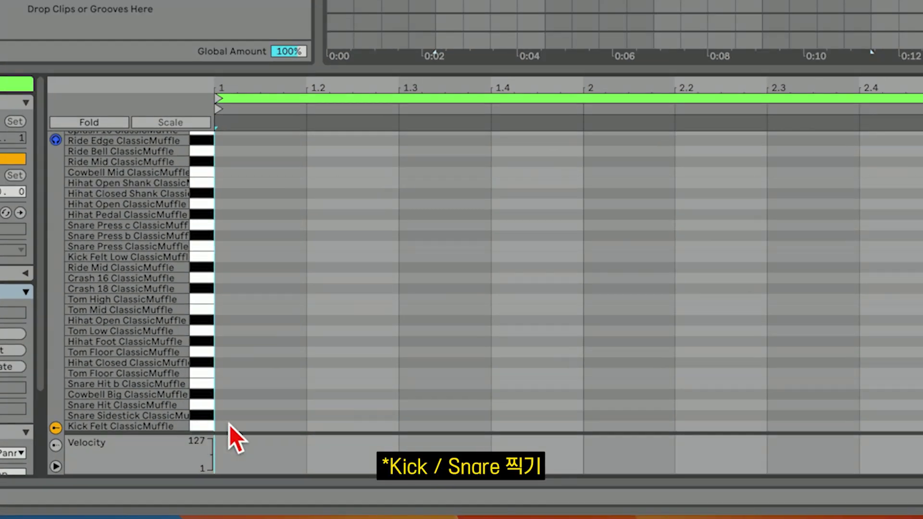
# - Add quarter-note Kick Felt hits on beats 1 and 3 and Snare Hit notes on beats 2 and 4 of the clip's first bar
pyautogui.doubleClick(229, 425)
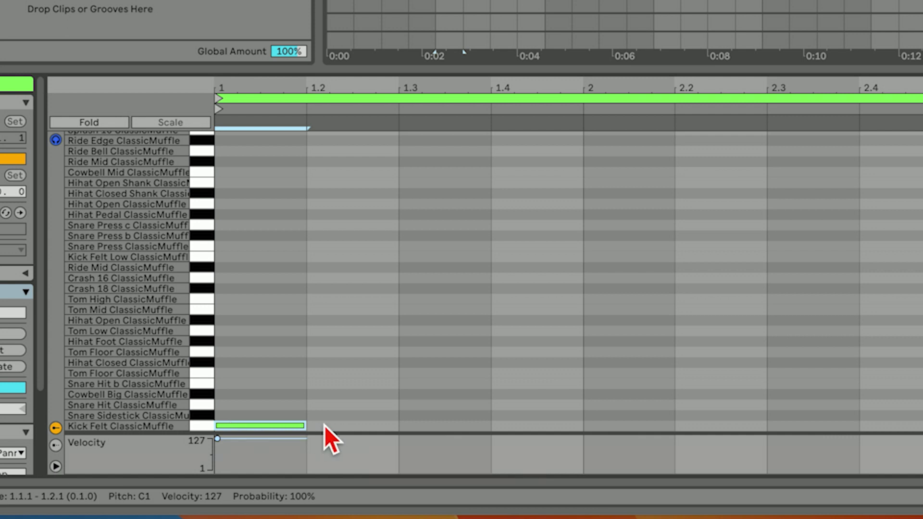
pyautogui.doubleClick(330, 408)
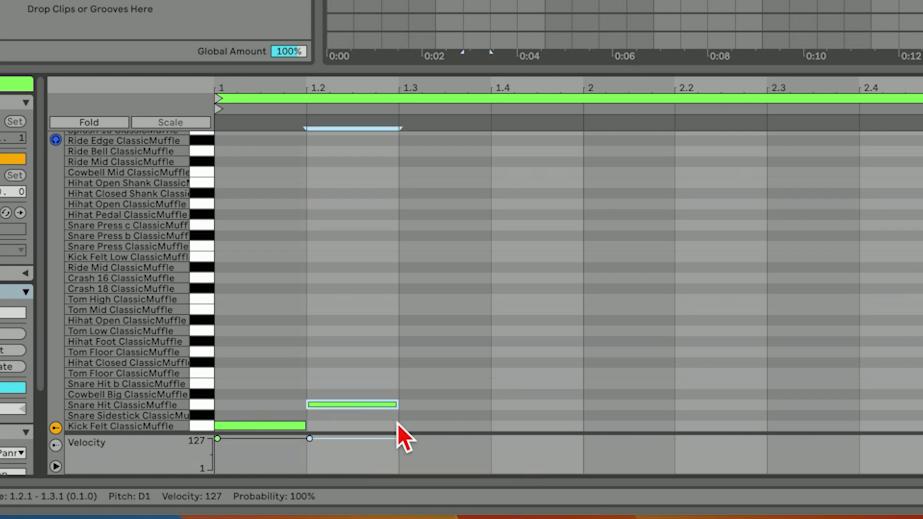
pyautogui.doubleClick(411, 425)
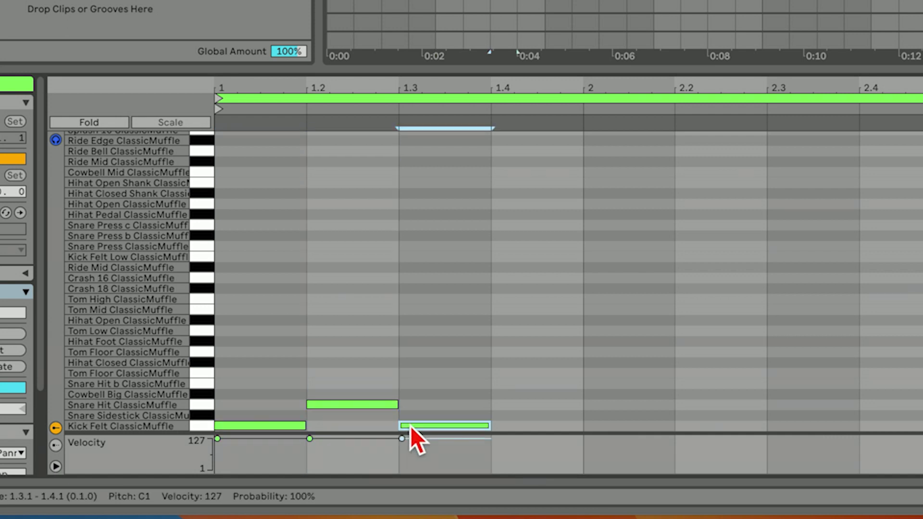
pyautogui.doubleClick(510, 406)
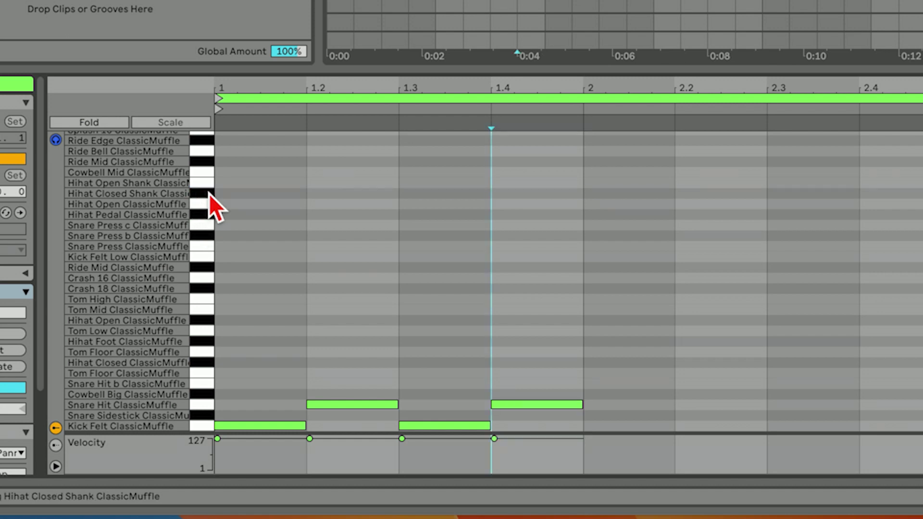
# - Add quarter-note Hihat Closed Shank hits on all four beats of the clip's first bar
pyautogui.doubleClick(227, 194)
pyautogui.doubleClick(335, 192)
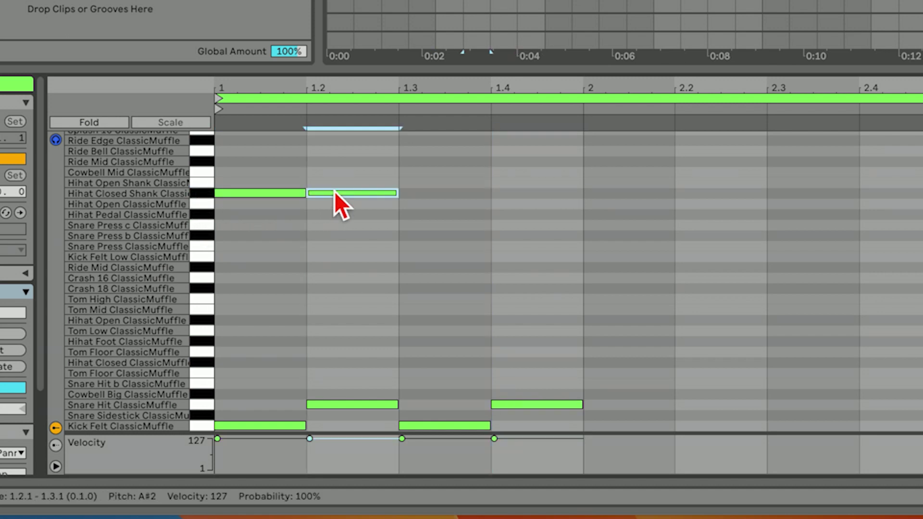
pyautogui.doubleClick(435, 192)
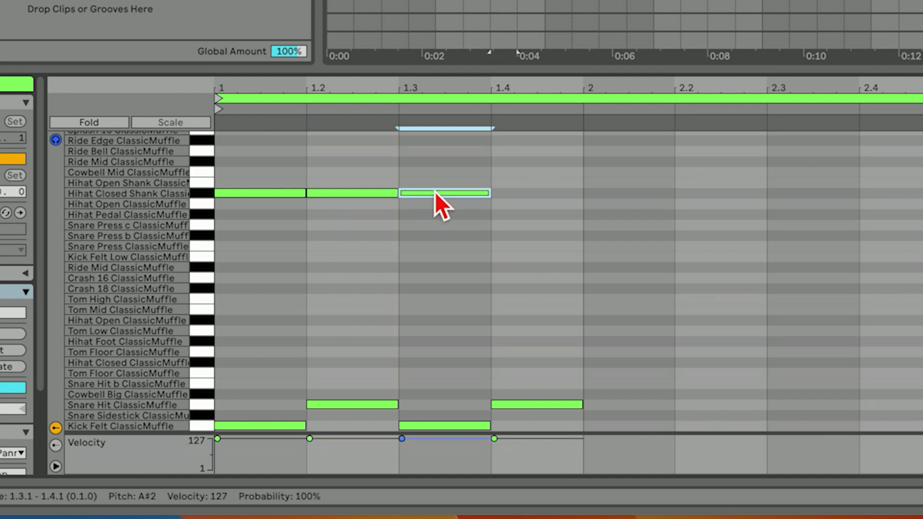
pyautogui.doubleClick(540, 192)
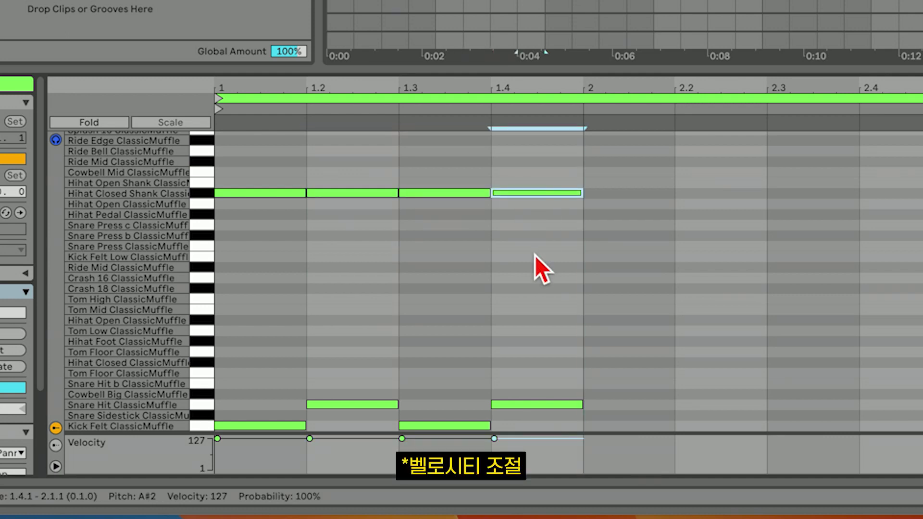
pyautogui.click(495, 264)
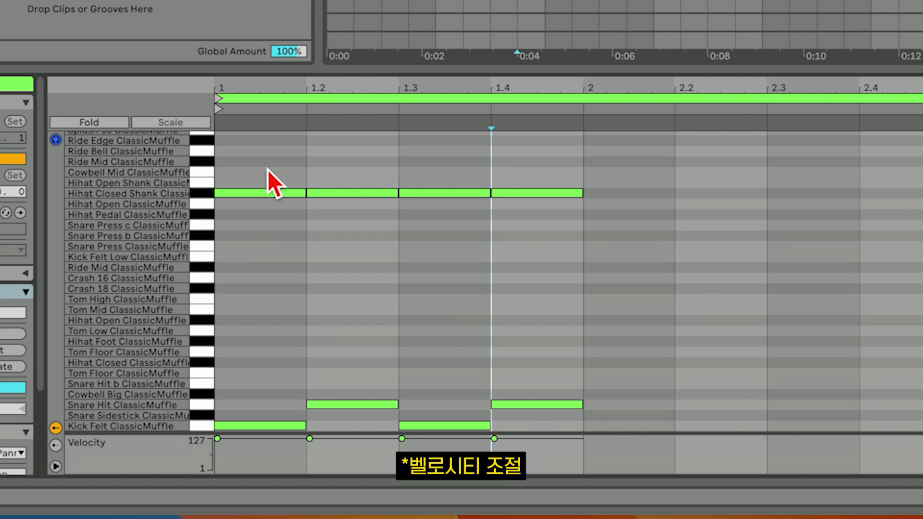
pyautogui.click(267, 197)
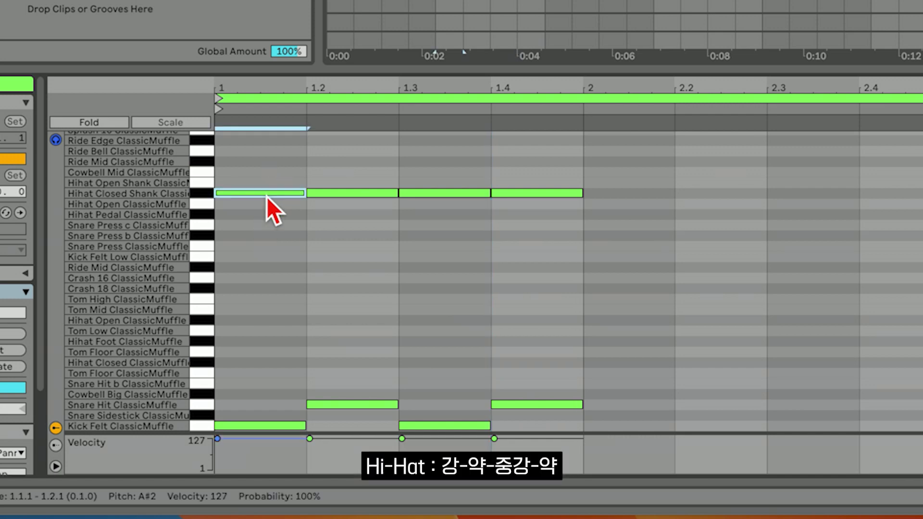
pyautogui.click(329, 193)
pyautogui.click(423, 192)
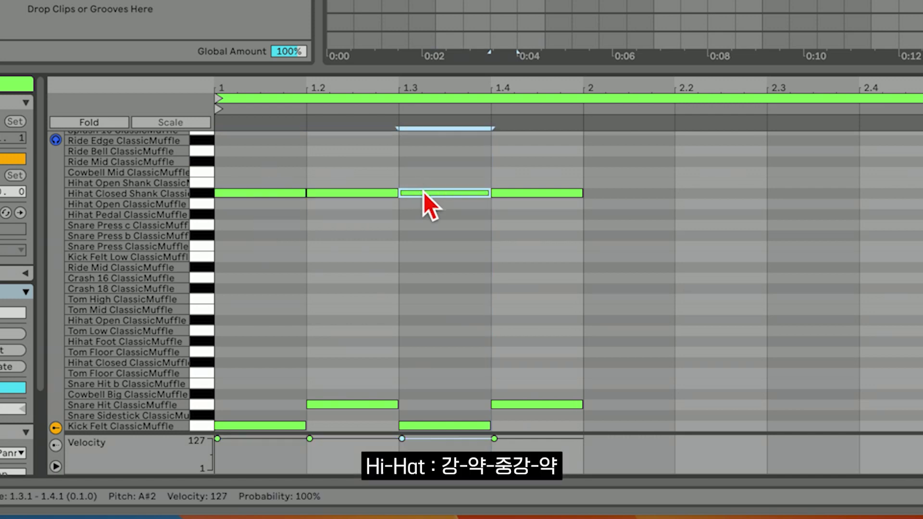
pyautogui.click(525, 189)
pyautogui.click(527, 192)
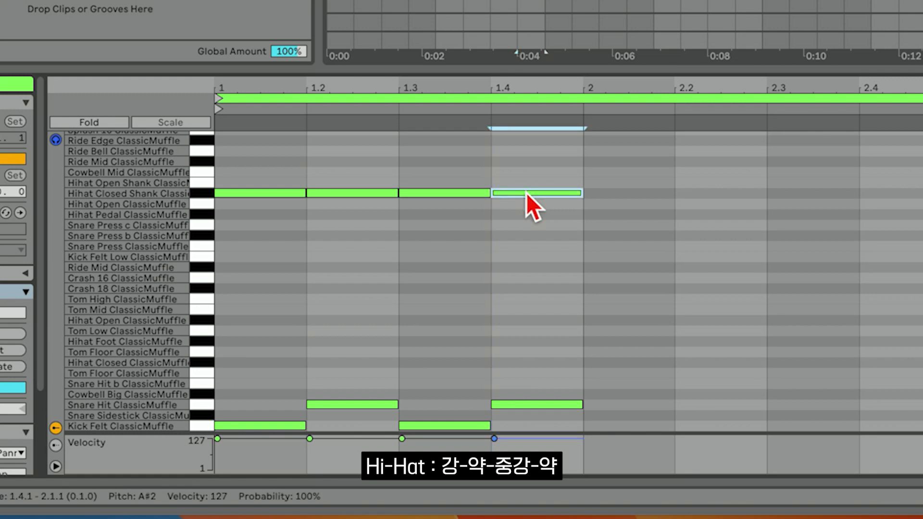
# - Set the first bar's closed hi-hat velocities to 40 on beat 2, 70 on beat 3 and 40 on beat 4
pyautogui.click(331, 194)
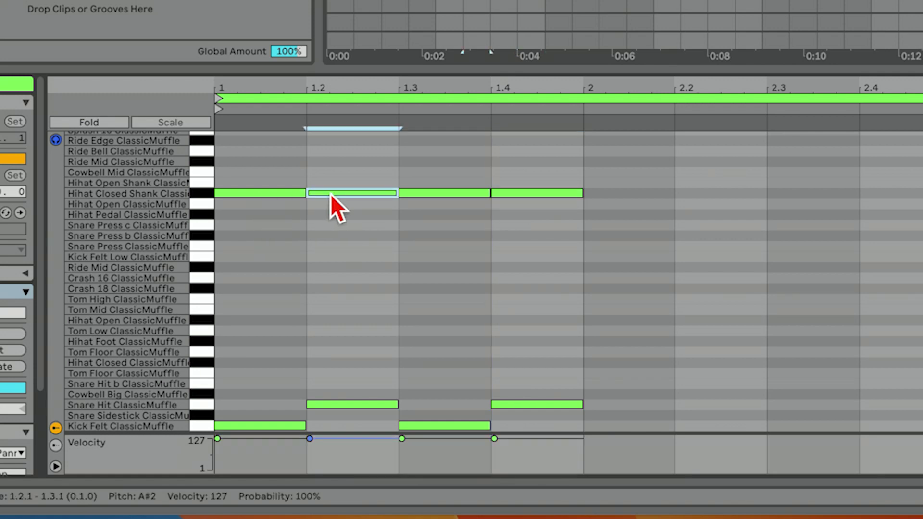
pyautogui.write('40')
pyautogui.press('Return')
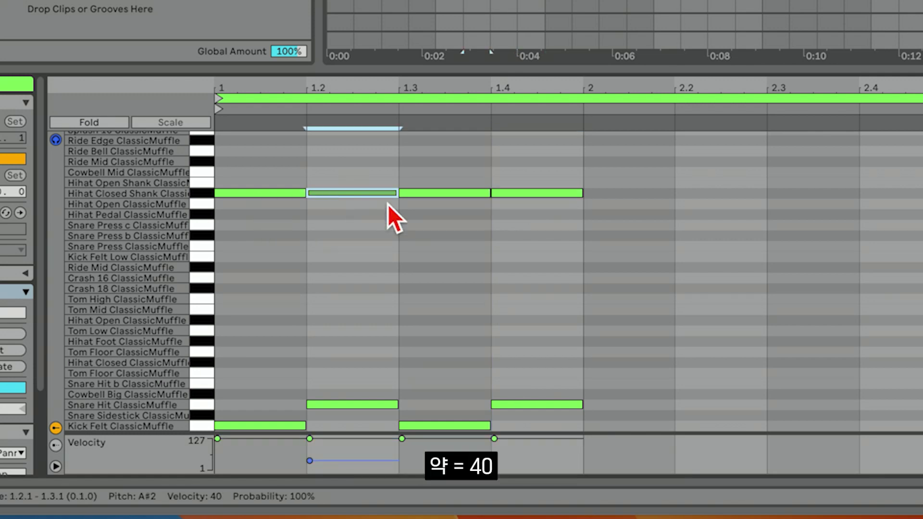
pyautogui.click(463, 190)
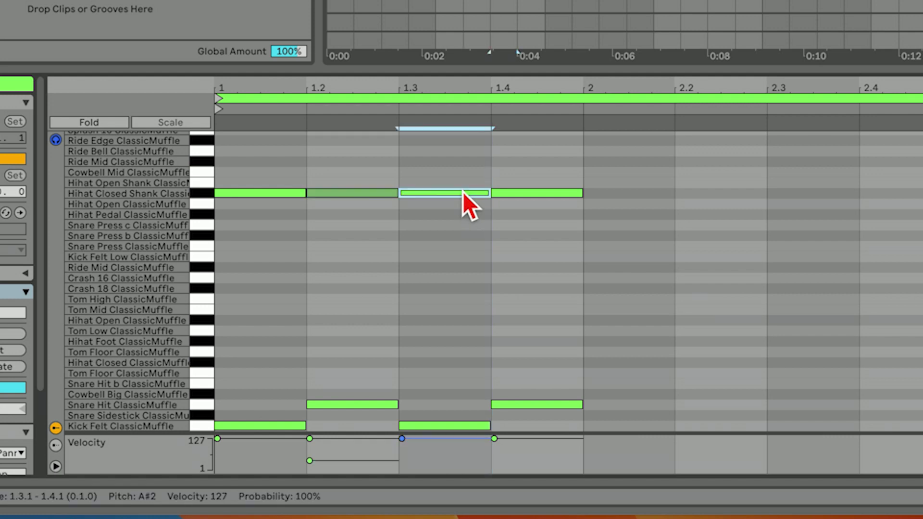
pyautogui.write('70')
pyautogui.press('Return')
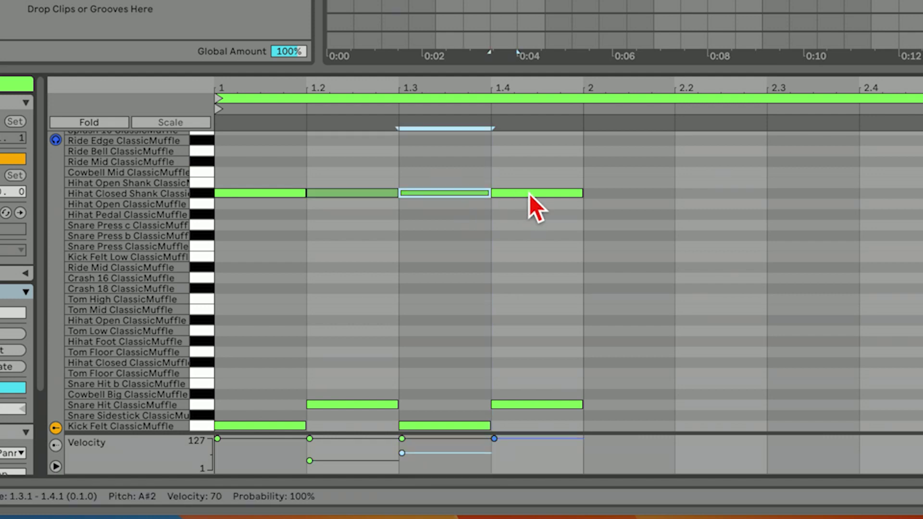
pyautogui.click(529, 193)
pyautogui.write('40')
pyautogui.press('Return')
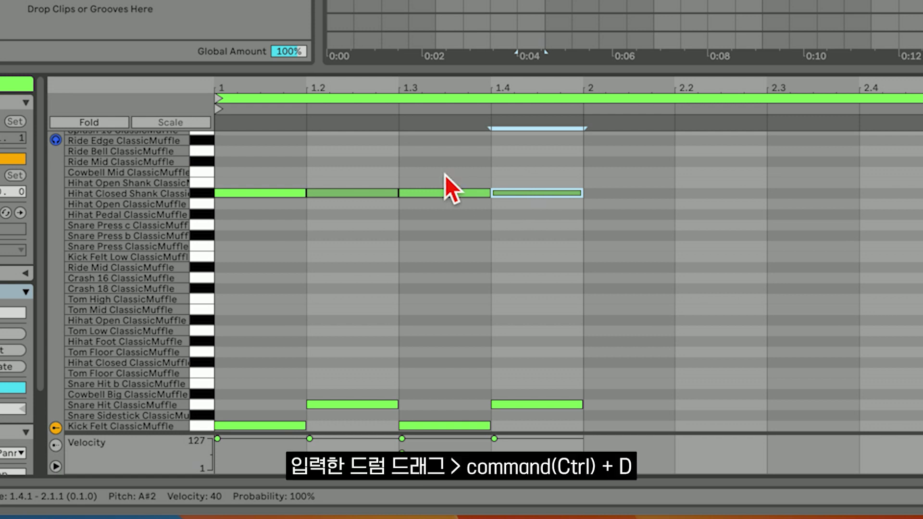
# - Duplicate the first bar's whole drum pattern three times to fill the four-bar clip, and play the arrangement from 1.4.1
pyautogui.moveTo(259, 165); pyautogui.dragTo(541, 451)
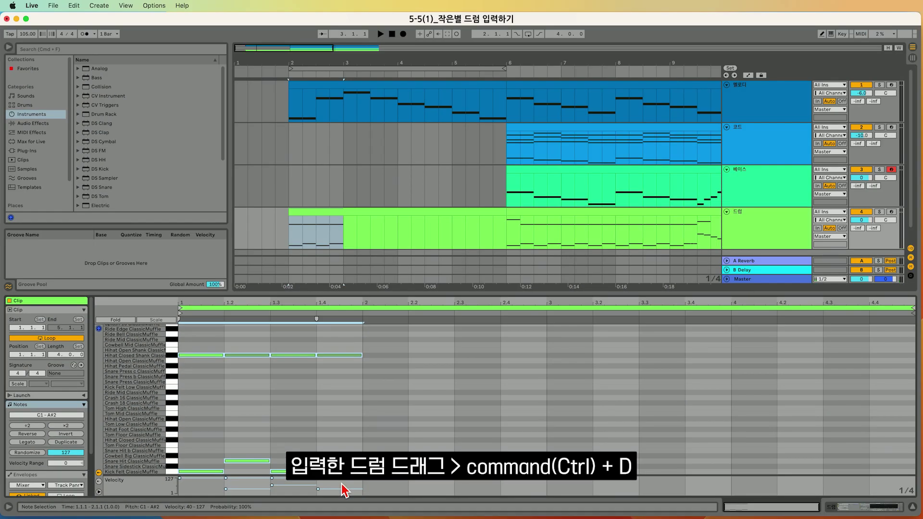
pyautogui.press('super+d')
pyautogui.press('super+d')
pyautogui.press('super+d')
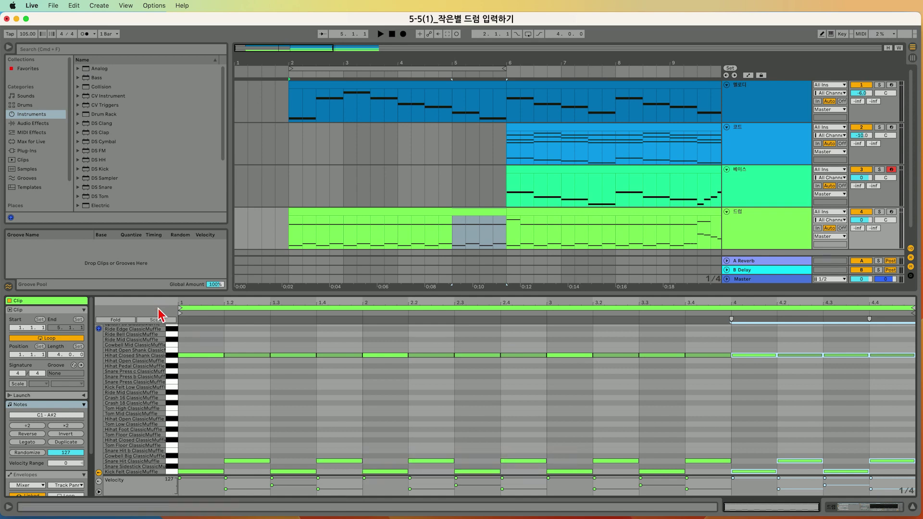
pyautogui.click(276, 236)
pyautogui.press('space')
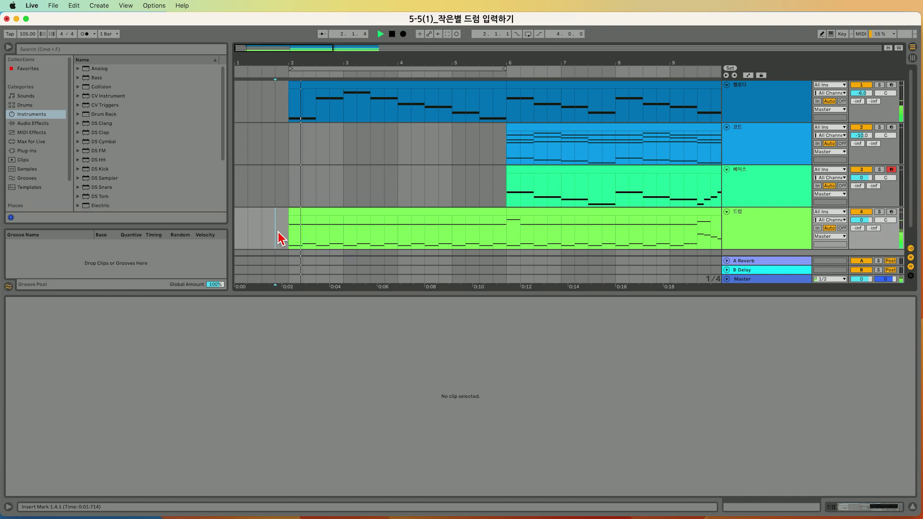
# - Reopen the new drum clip and delete all its notes from 4.3 to the end of the fourth bar
pyautogui.doubleClick(390, 243)
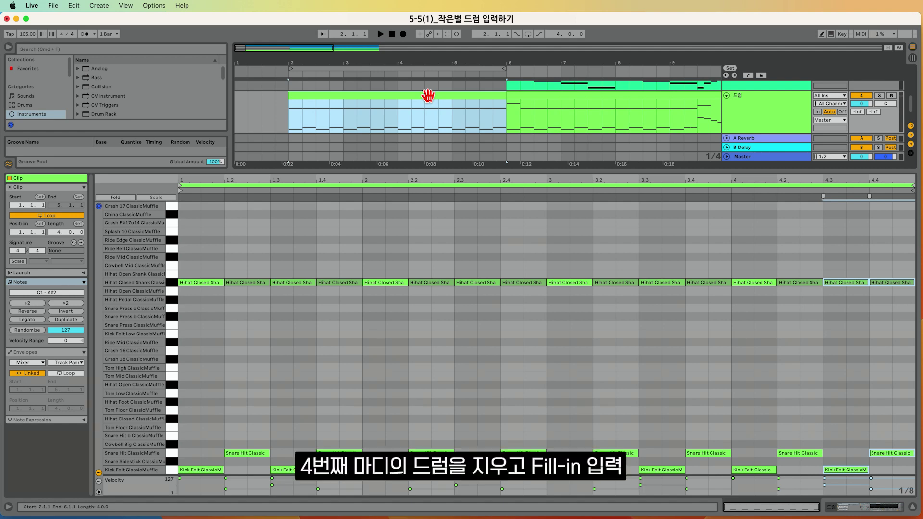
pyautogui.click(853, 222)
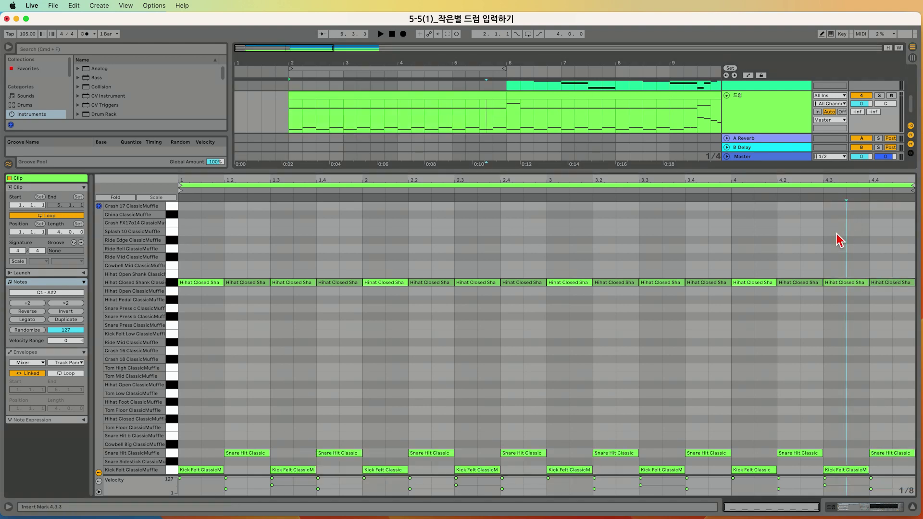
pyautogui.moveTo(845, 247); pyautogui.dragTo(871, 478)
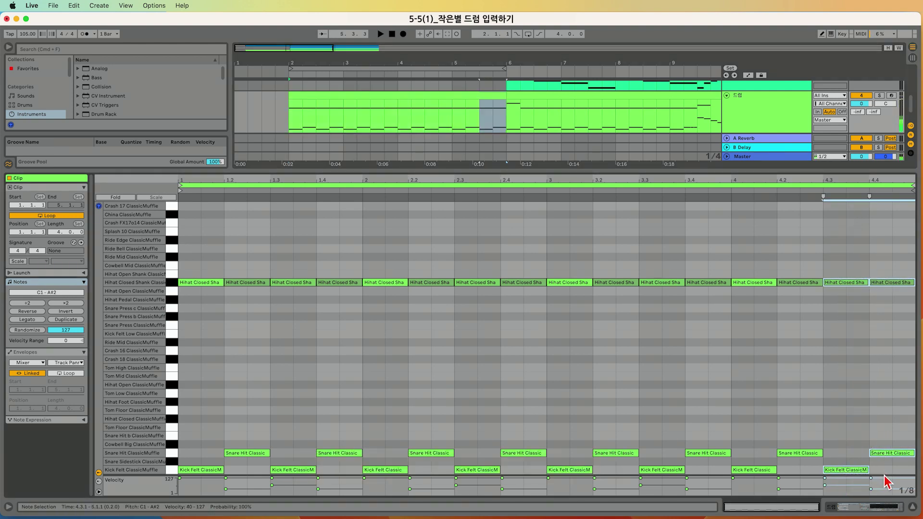
pyautogui.press('Delete')
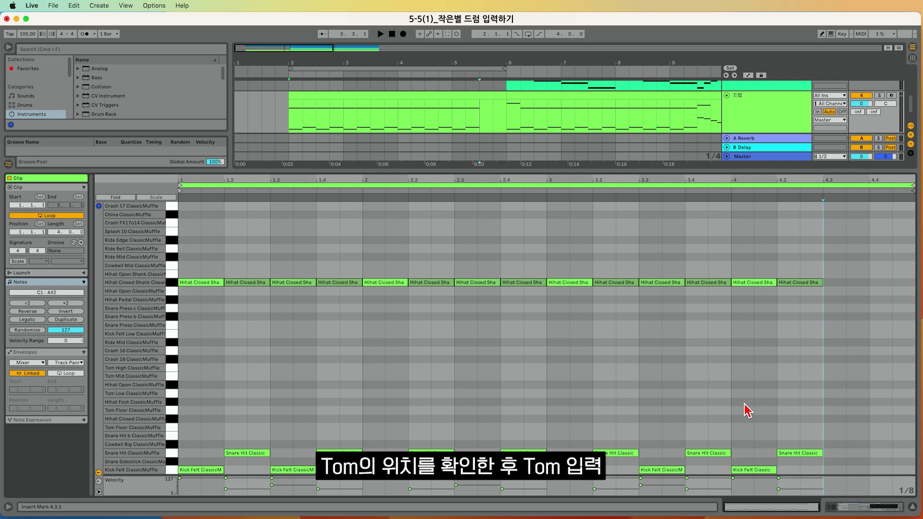
# - Add an eighth-note Tom High hit at 4.3 and an eighth-note Tom Mid hit at 4.3.3
pyautogui.click(171, 370)
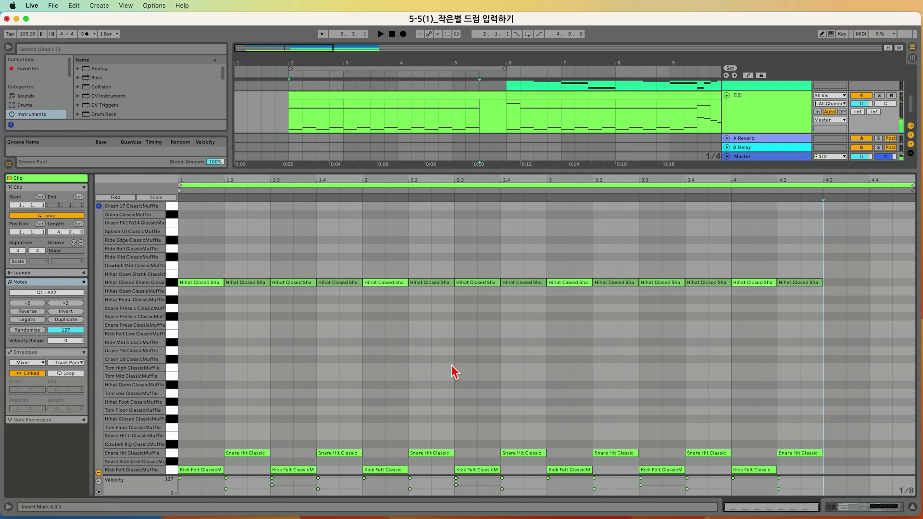
pyautogui.click(831, 369)
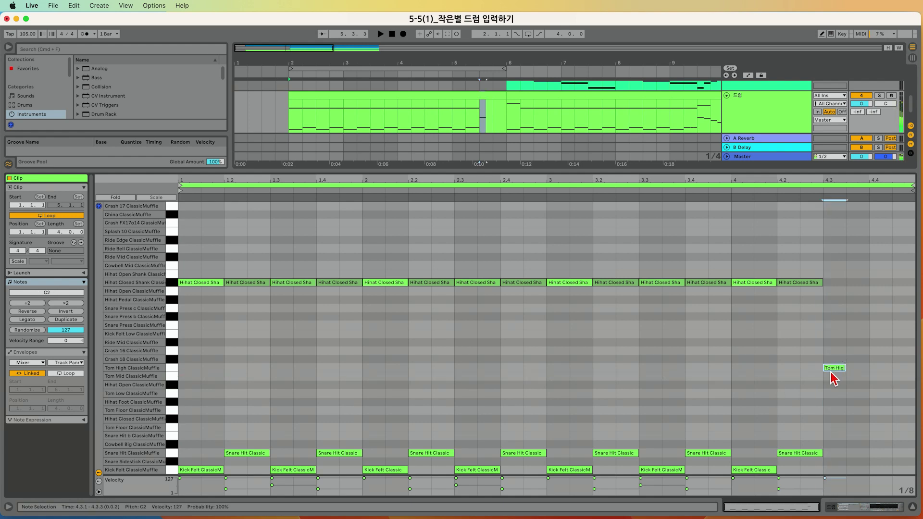
pyautogui.click(855, 377)
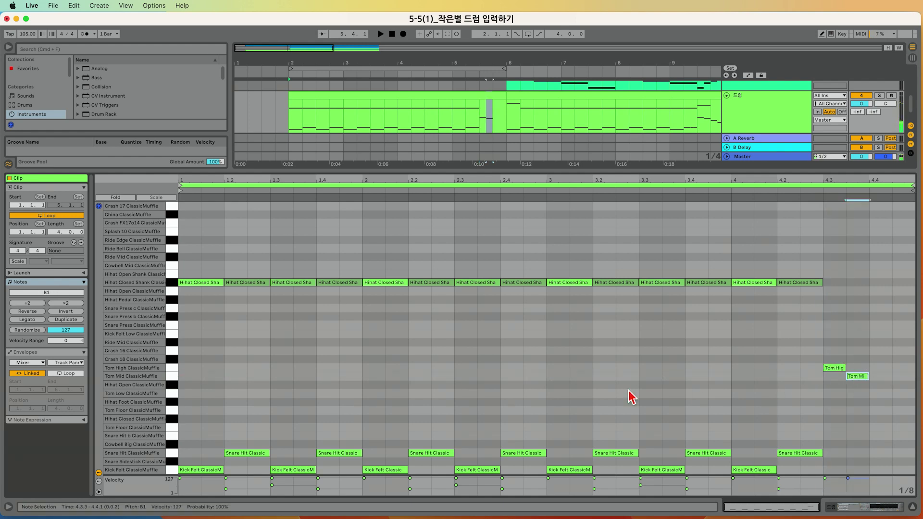
# - Complete the tom fill with eighth-note Tom Floor hits, the G1 one at 4.4 and the F1 one at 4.4.3
pyautogui.click(888, 429)
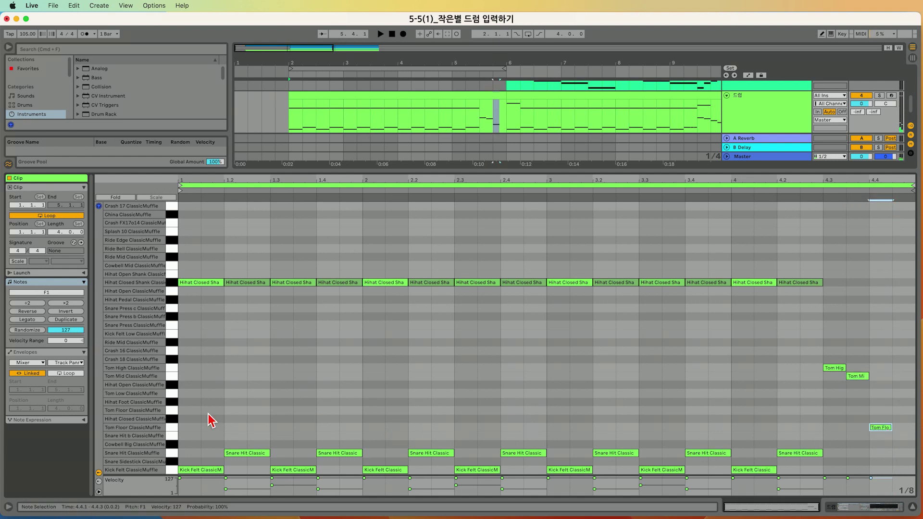
pyautogui.click(175, 428)
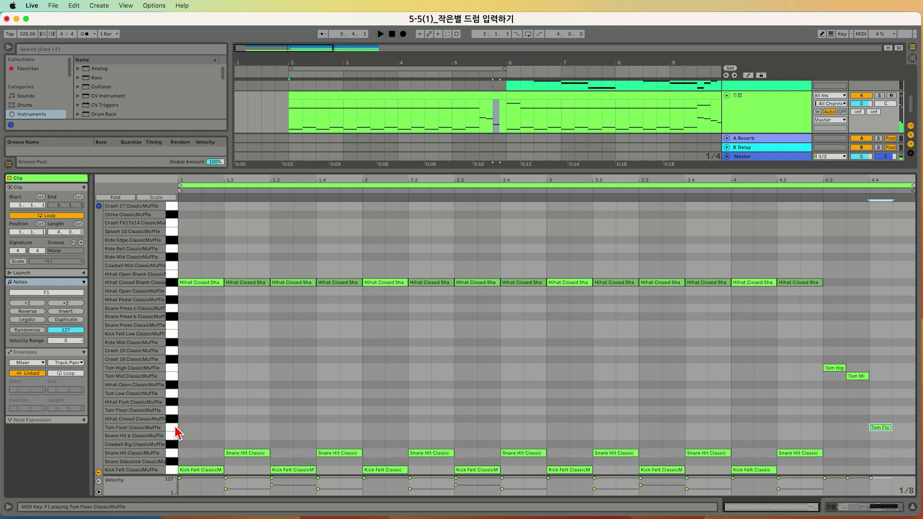
pyautogui.click(882, 411)
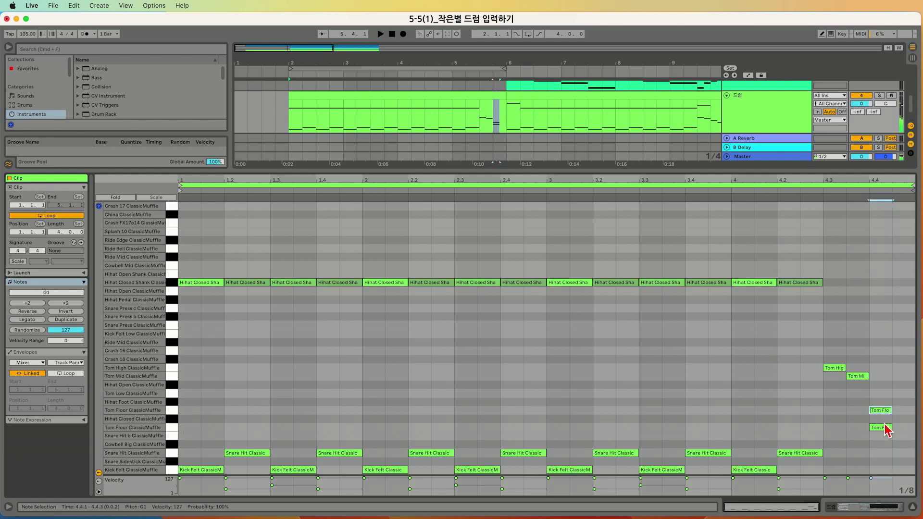
pyautogui.moveTo(885, 427); pyautogui.dragTo(910, 433)
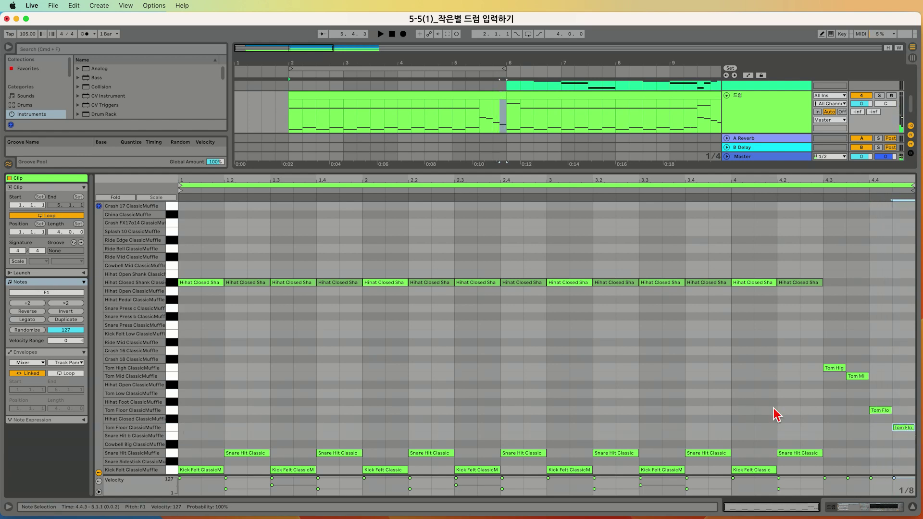
pyautogui.click(829, 408)
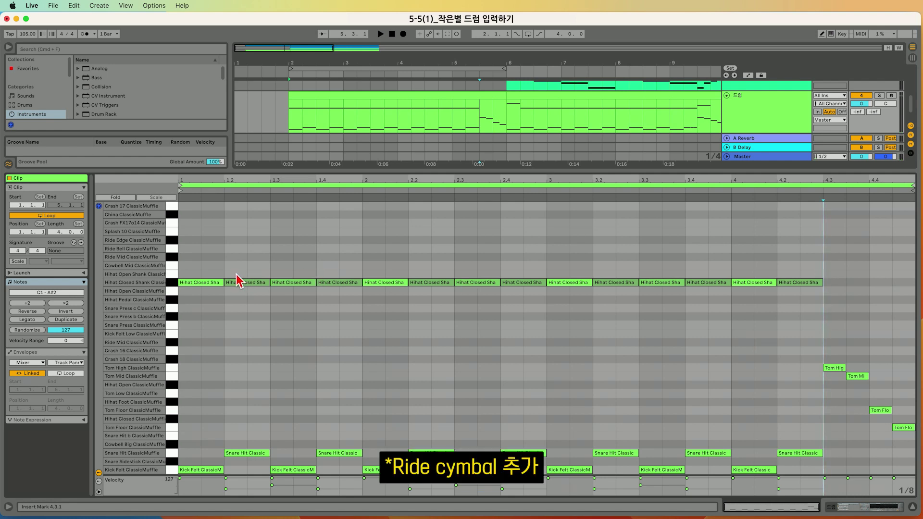
# - Add a Ride Mid (C#3) hit at 4.3 and lengthen it to a quarter note
pyautogui.click(172, 261)
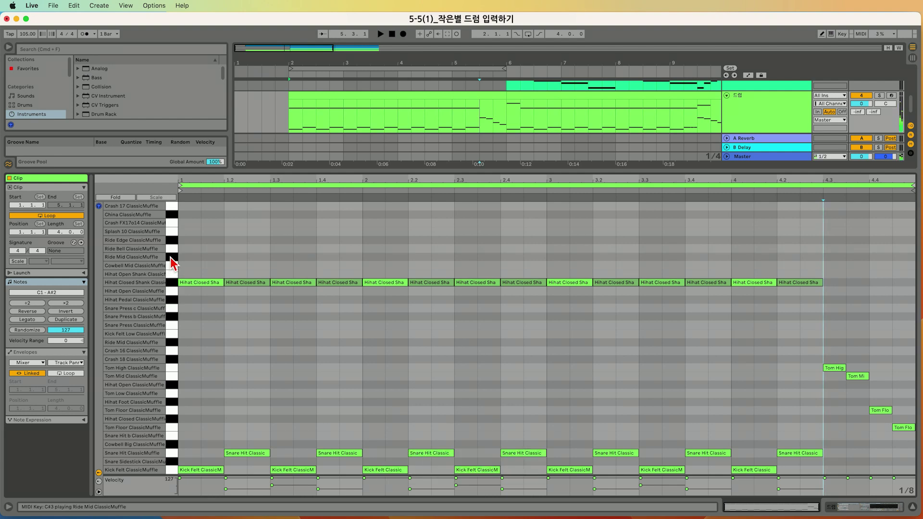
pyautogui.doubleClick(835, 259)
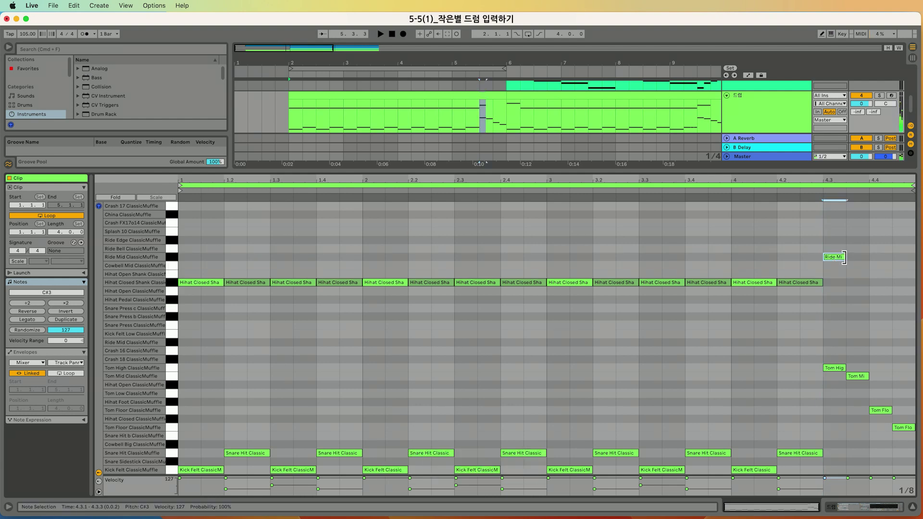
pyautogui.moveTo(846, 259); pyautogui.dragTo(868, 259)
pyautogui.click(857, 299)
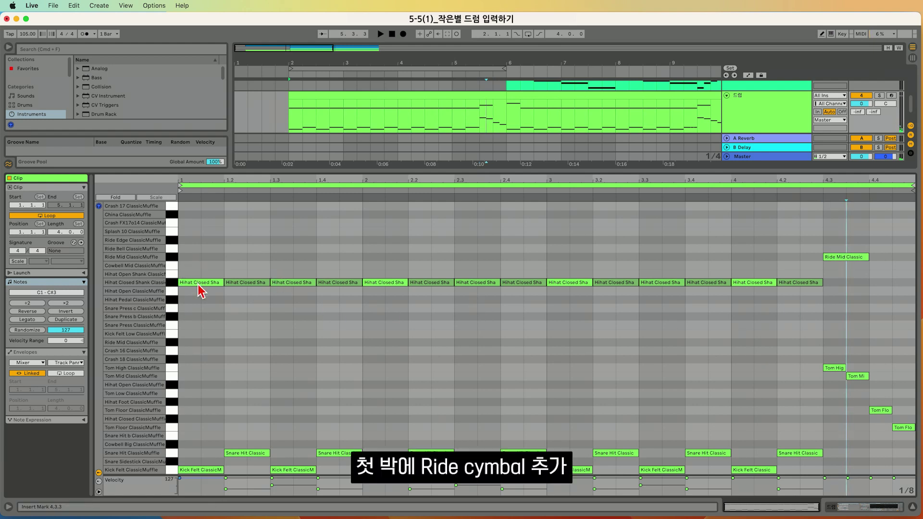
# - Add a quarter-note Ride Mid hit on the clip's first beat, and play the arrangement from 4.1.1
pyautogui.doubleClick(188, 257)
pyautogui.moveTo(201, 257); pyautogui.dragTo(224, 256)
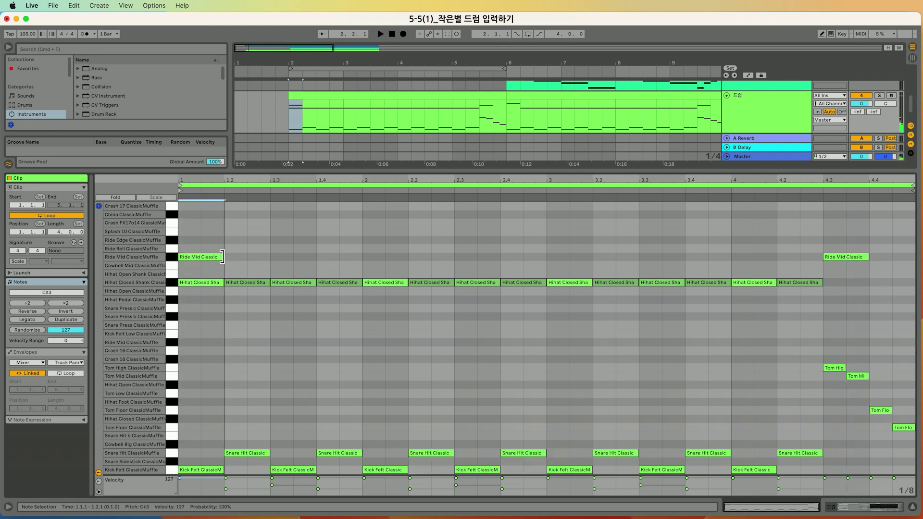
pyautogui.click(401, 127)
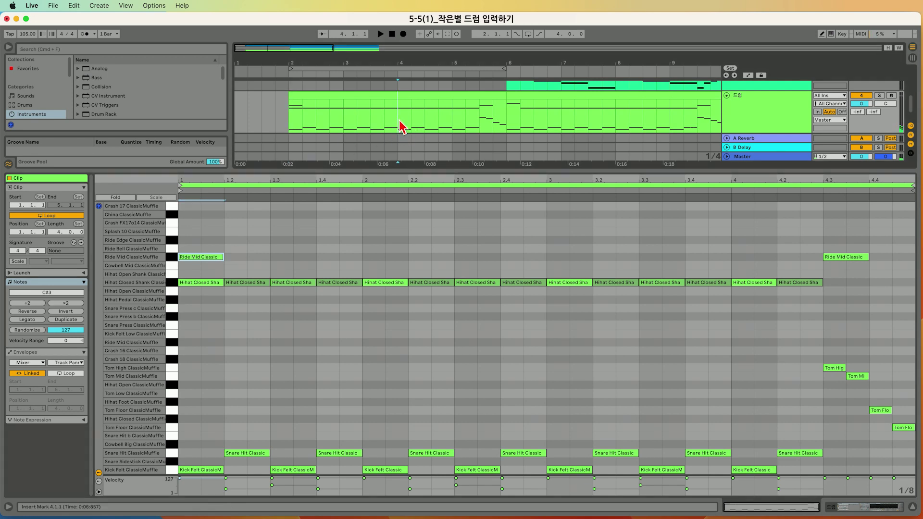
pyautogui.press('space')
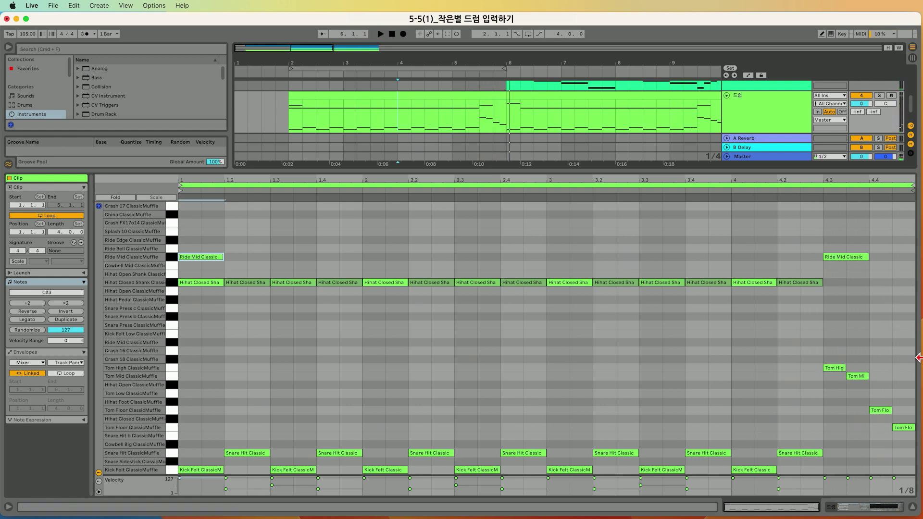
# - Lower the fill's tom velocities, with Tom Mid at 96 and the last Tom Floor hit at 106
pyautogui.click(834, 368)
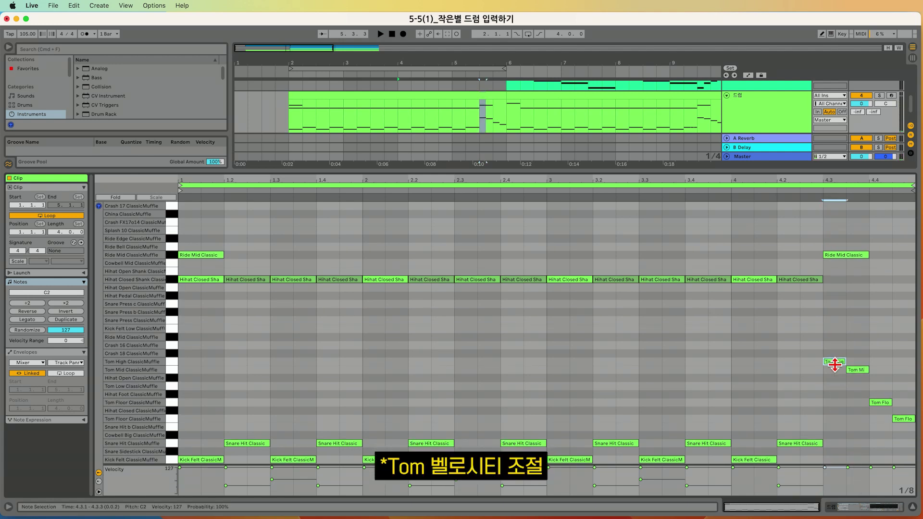
pyautogui.click(856, 370)
pyautogui.moveTo(855, 369); pyautogui.dragTo(856, 375)
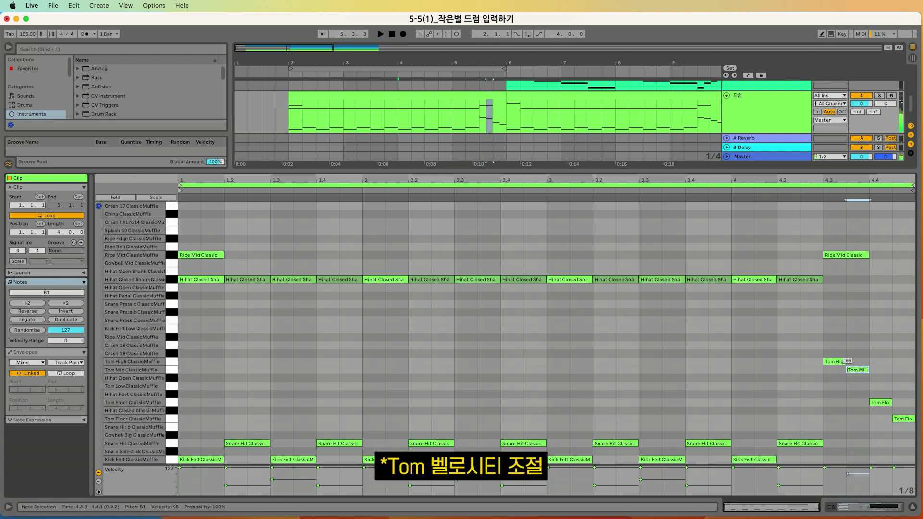
pyautogui.moveTo(885, 403); pyautogui.dragTo(905, 424)
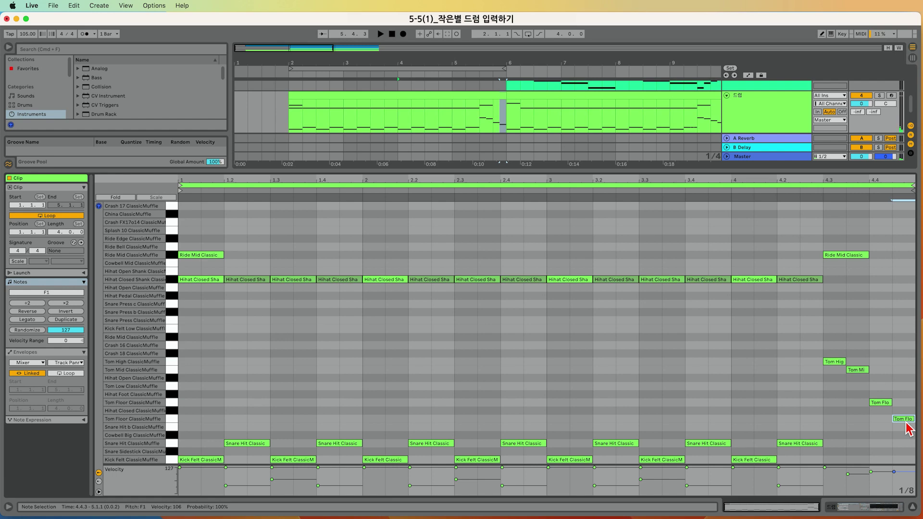